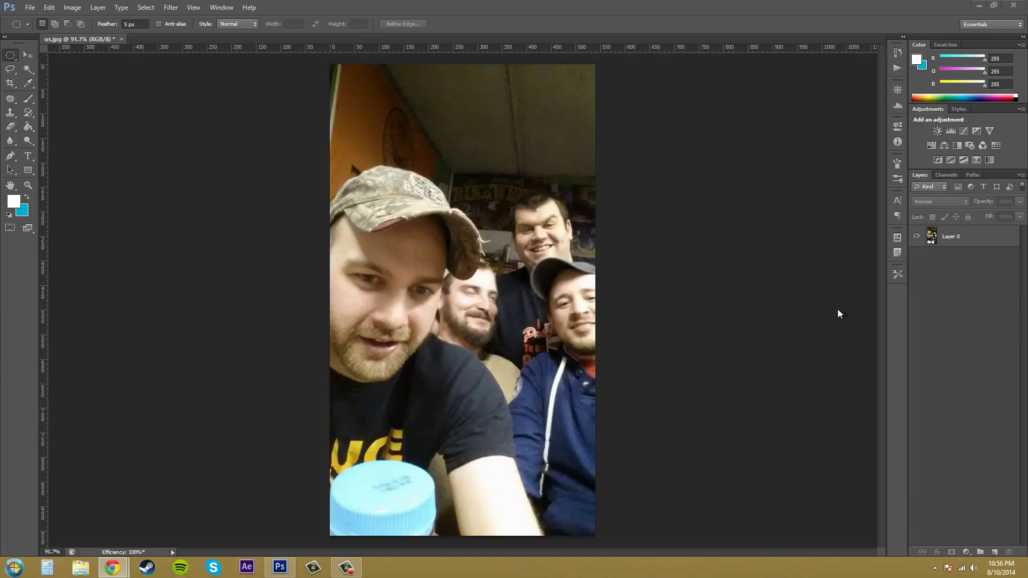
left_click(789, 262)
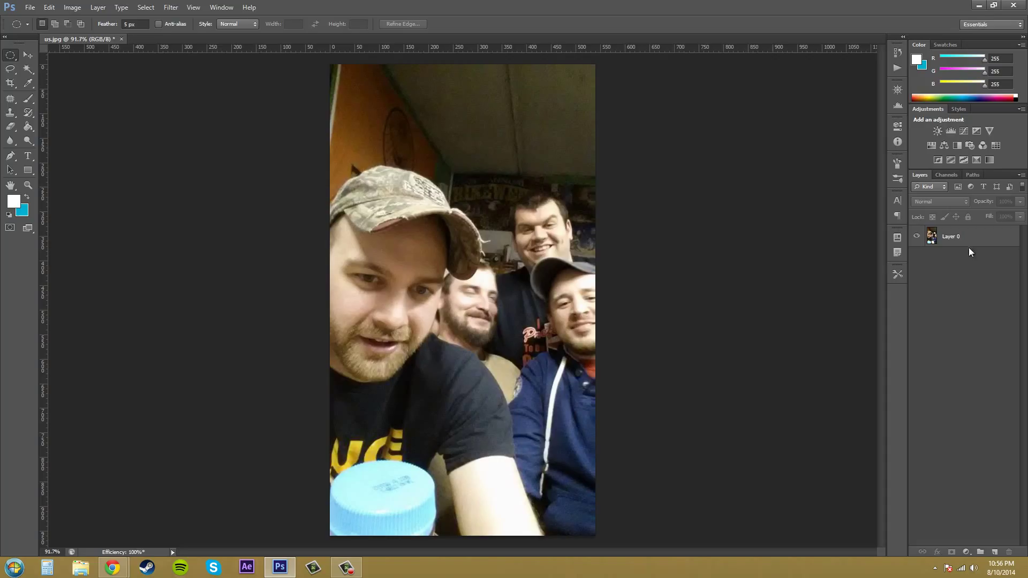
left_click(988, 238)
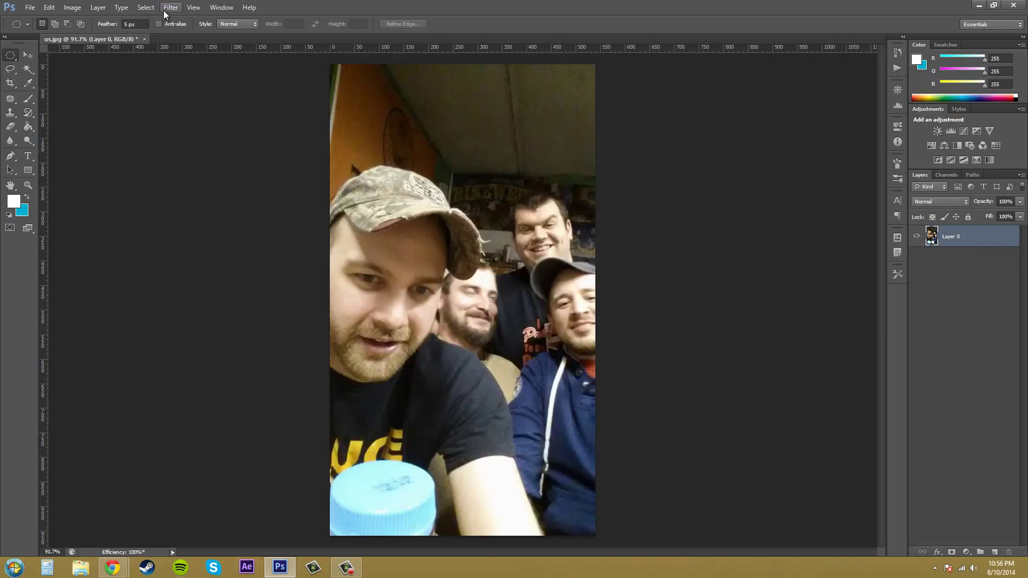
left_click(167, 8)
mouse_move(191, 118)
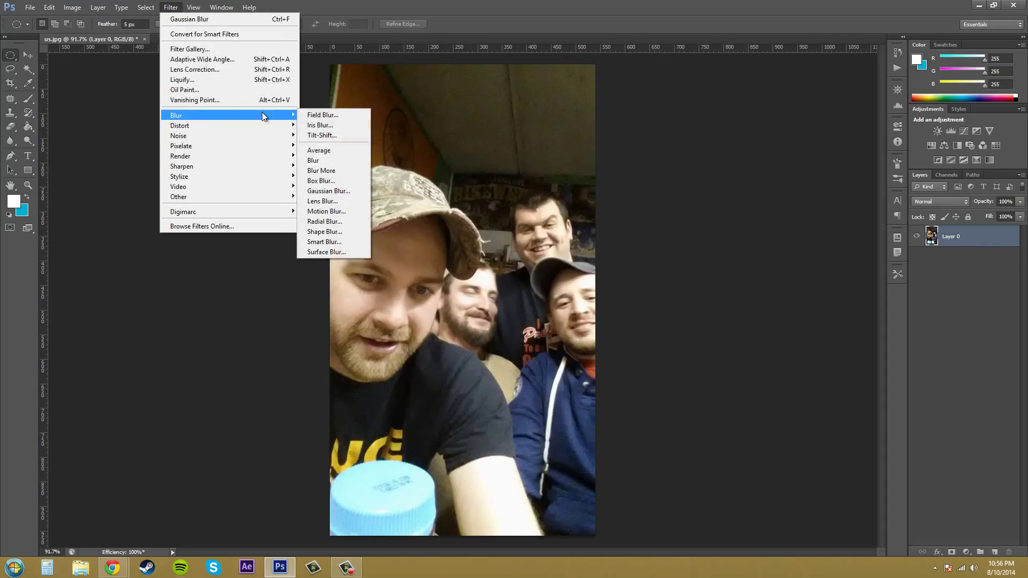
left_click(338, 193)
left_click_drag(471, 337, 665, 405)
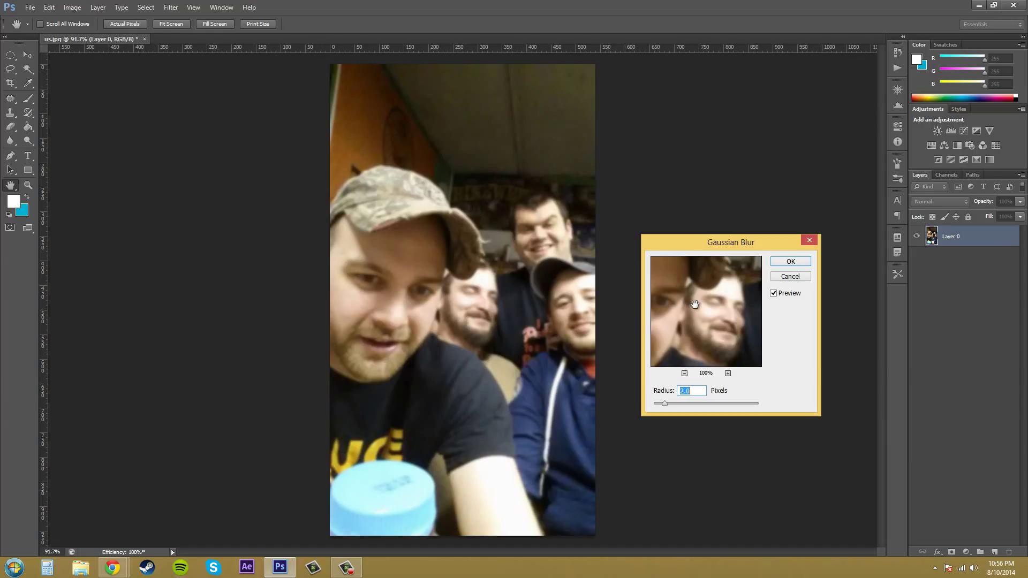
left_click_drag(695, 304, 635, 346)
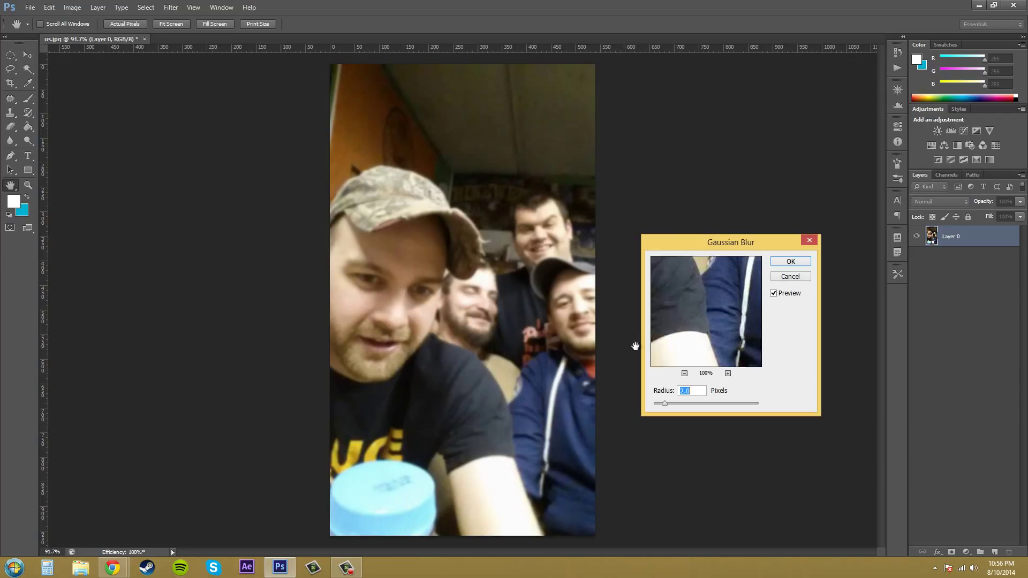
left_click_drag(735, 283, 705, 343)
left_click_drag(704, 273, 718, 338)
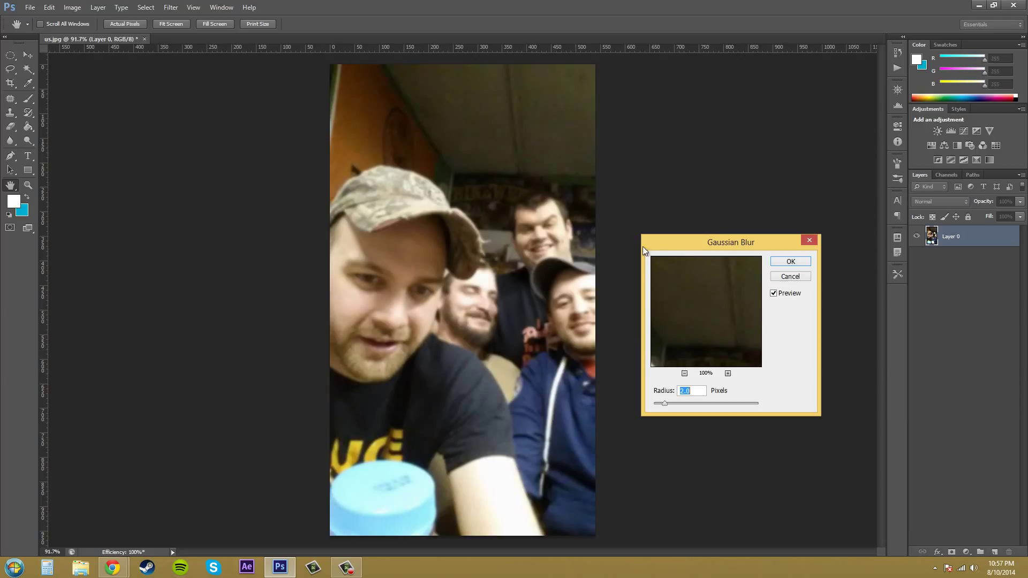
left_click(486, 122)
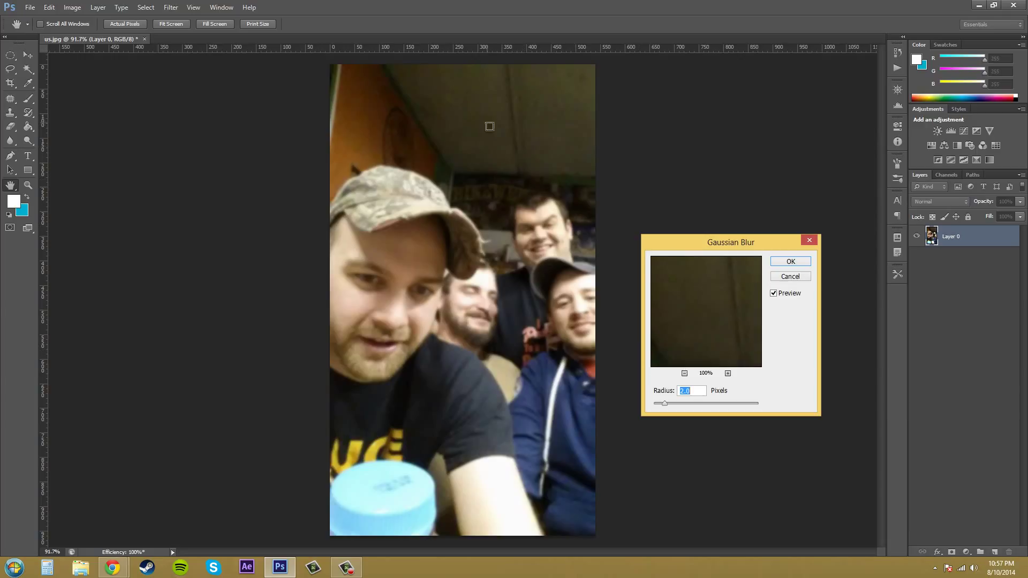
left_click(540, 241)
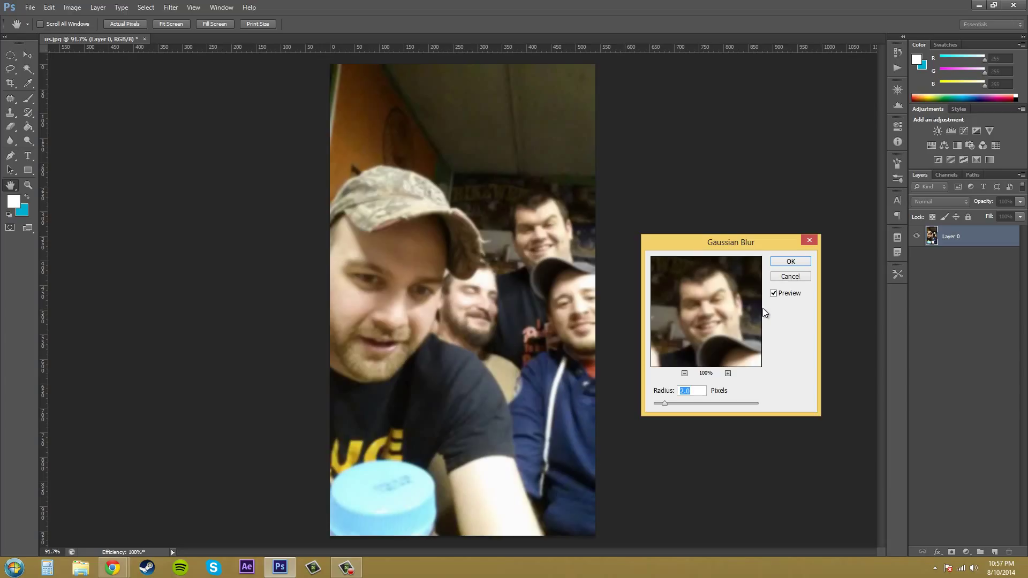
left_click(796, 278)
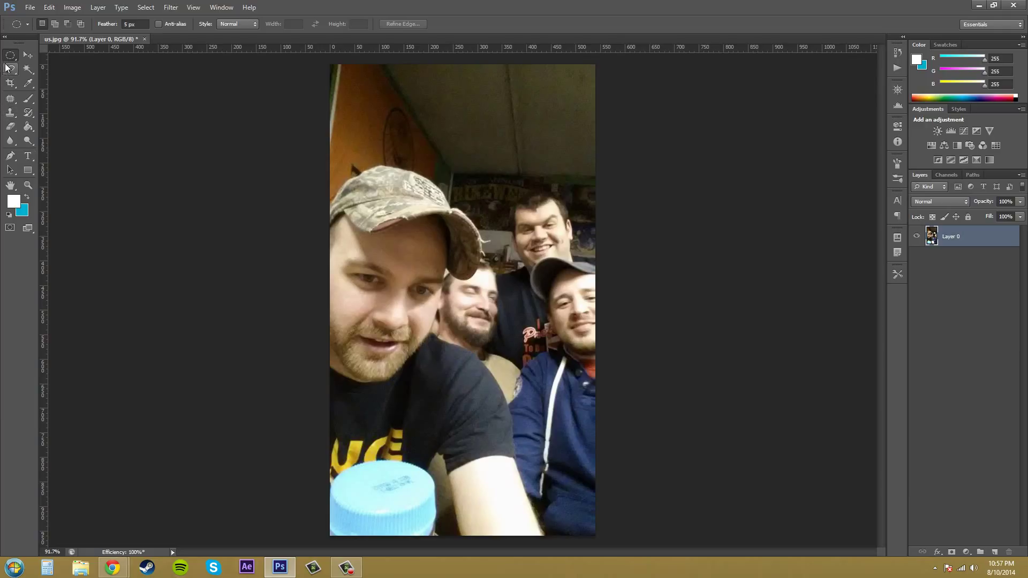
- Duplicate Layer 0 so a Layer 0 copy sits above the original
left_click_drag(963, 241, 1001, 554)
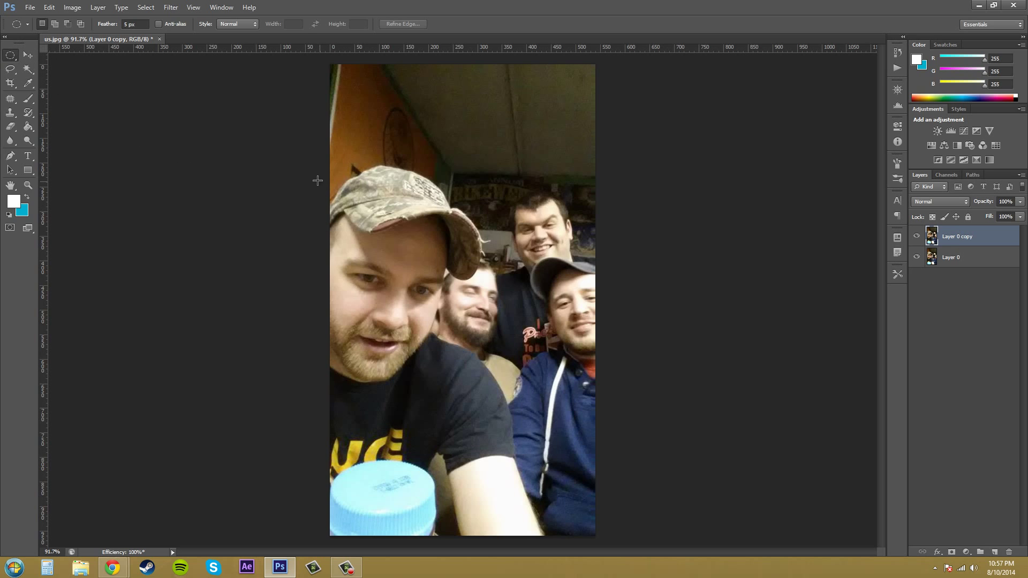
- Mask Layer 0 copy to a 5 px-feathered ellipse around the front man in the cap
left_click_drag(292, 149, 502, 537)
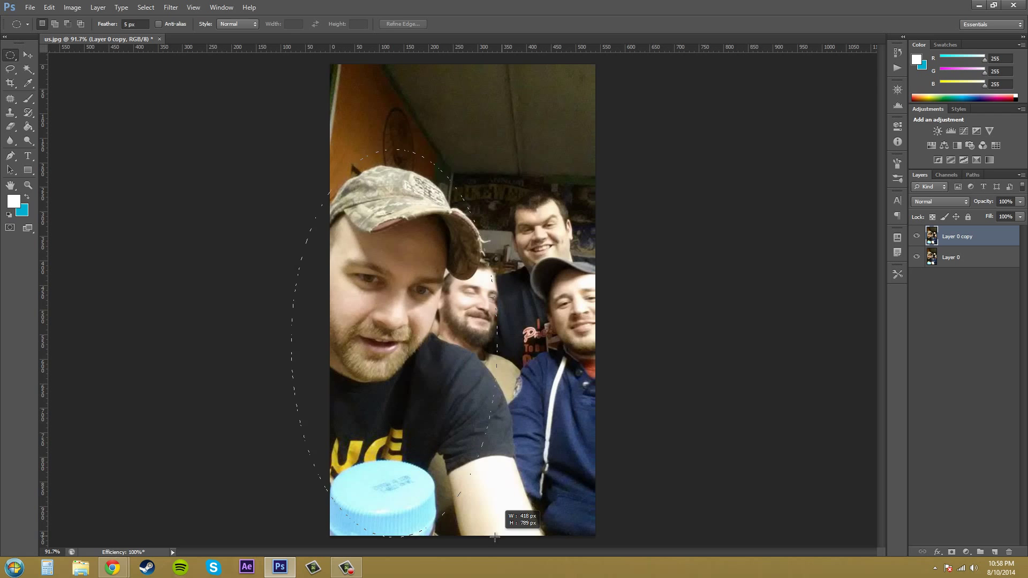
left_click_drag(495, 538, 478, 524)
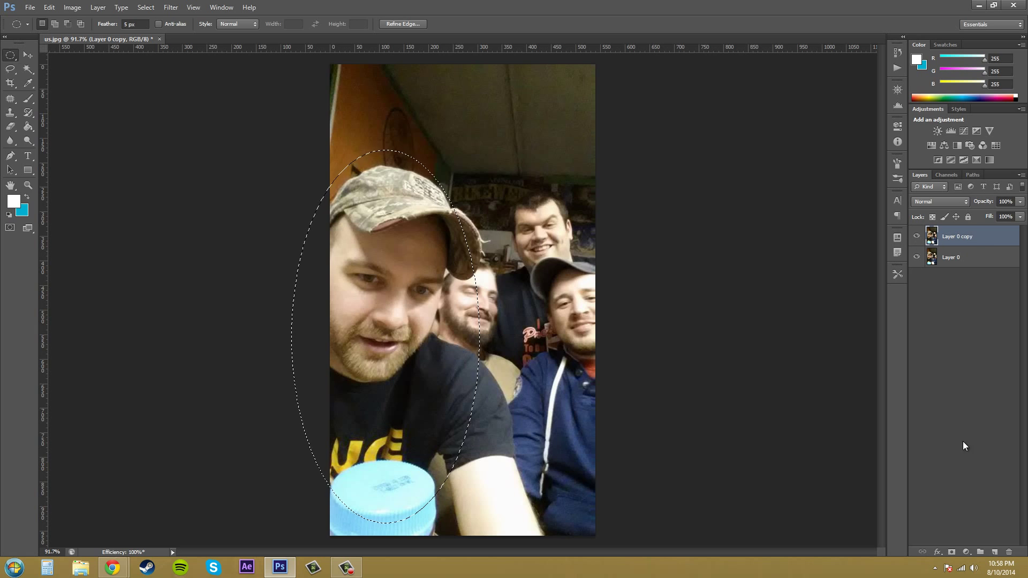
left_click(952, 552)
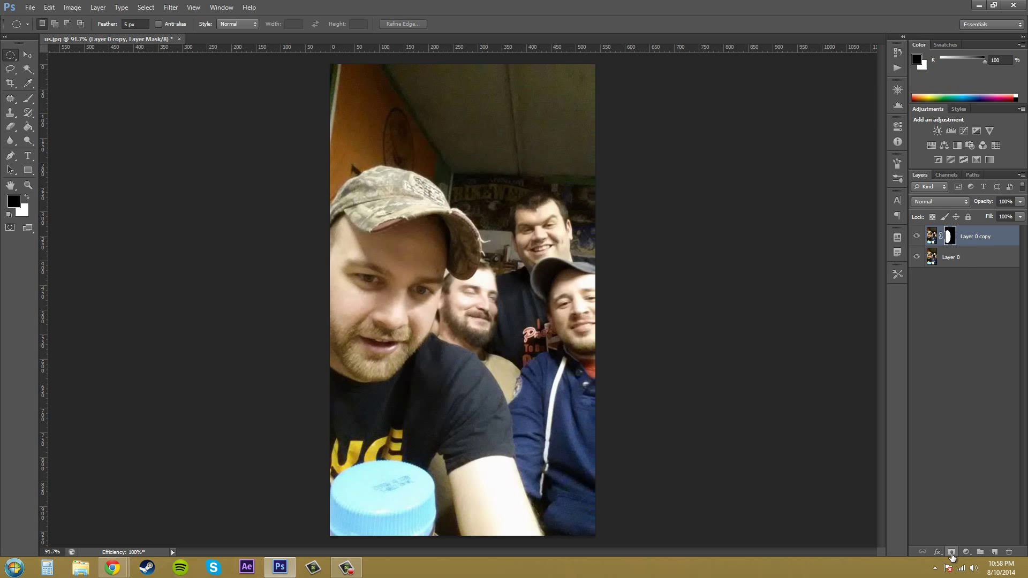
- Make the original Layer 0 active and bring up Filter > Blur > Gaussian Blur
left_click(962, 260)
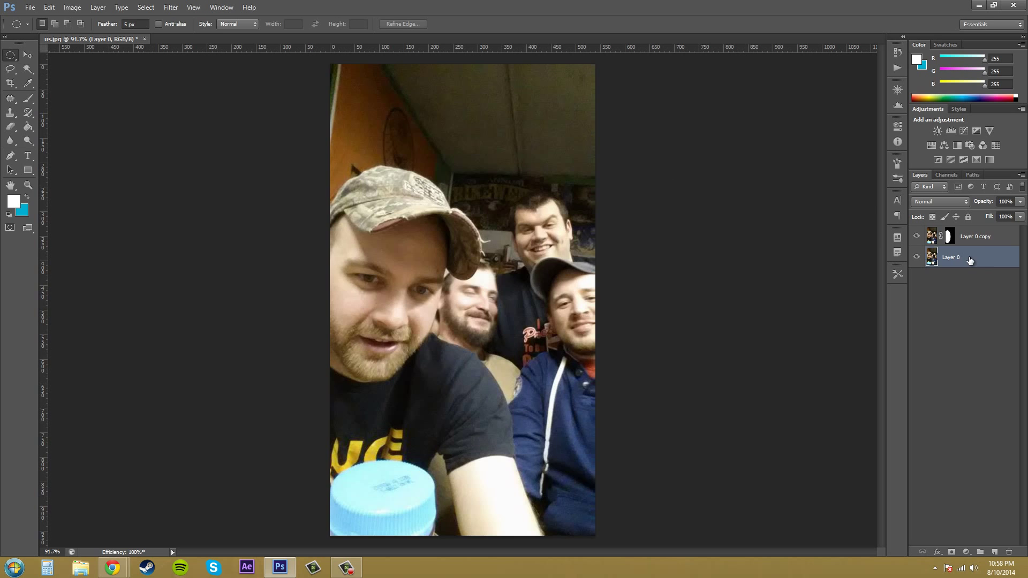
left_click(171, 7)
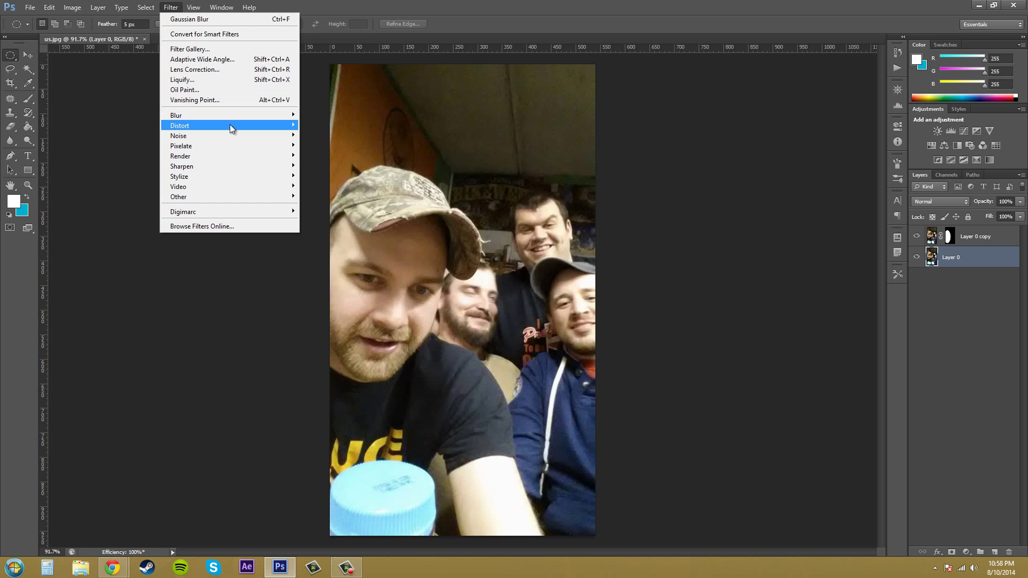
left_click(201, 20)
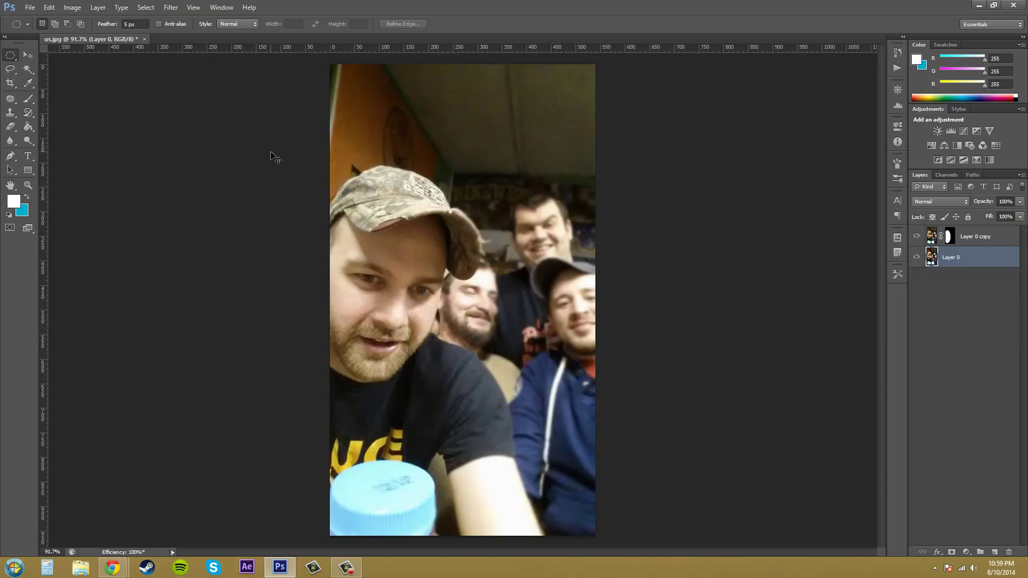
left_click(170, 7)
mouse_move(202, 116)
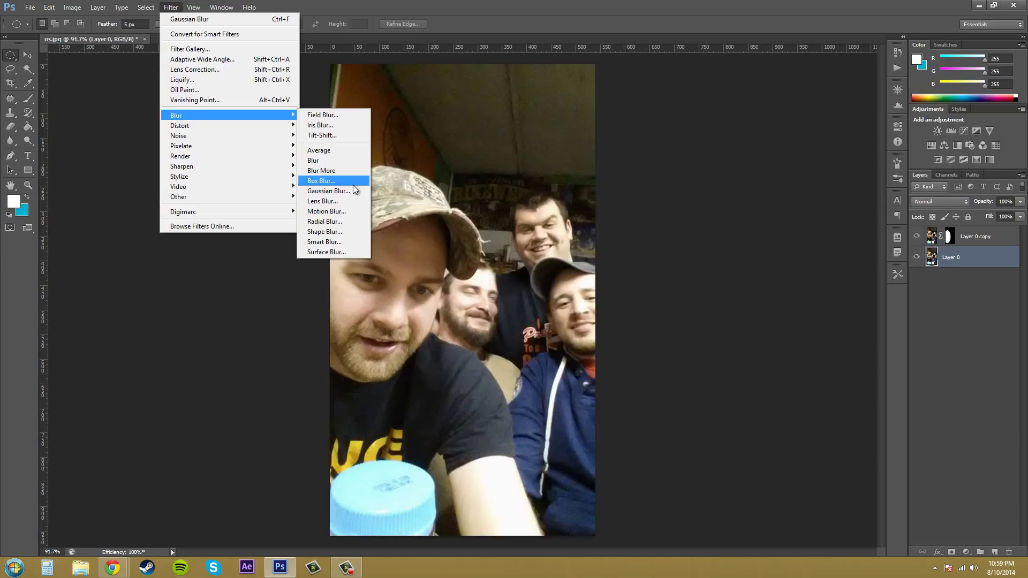
- Apply a Gaussian Blur with a 2-pixel radius to Layer 0
left_click(337, 191)
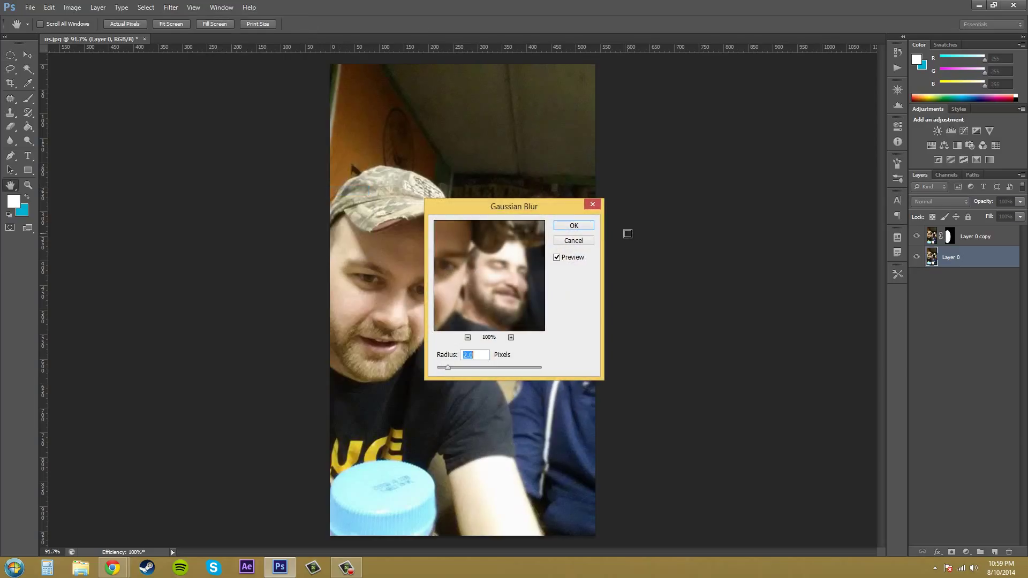
left_click_drag(494, 216, 741, 291)
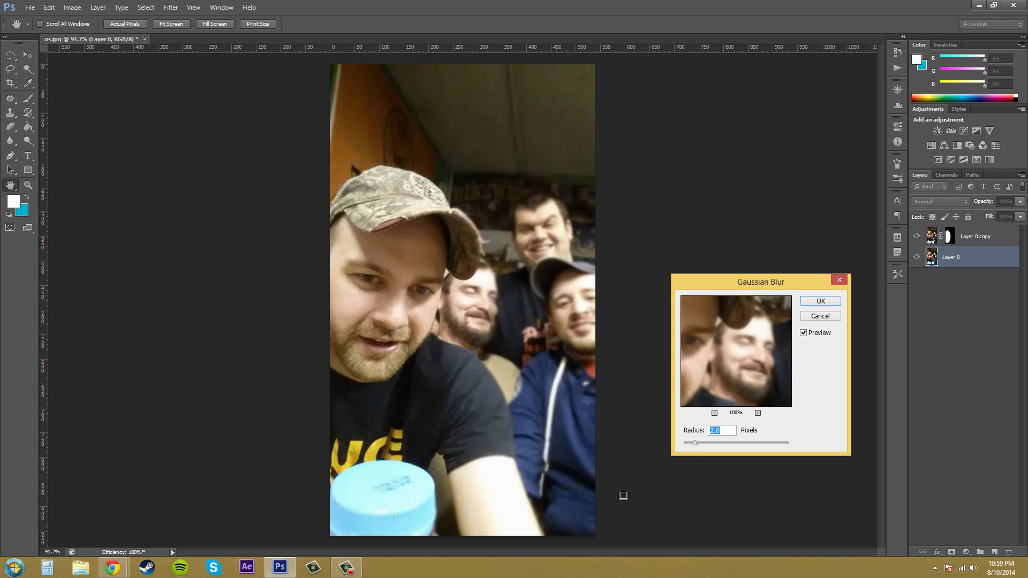
mouse_move(695, 442)
left_mouse_down()
mouse_move(744, 443)
mouse_move(702, 446)
left_mouse_up()
left_click_drag(694, 448, 695, 447)
type("2")
left_click(829, 303)
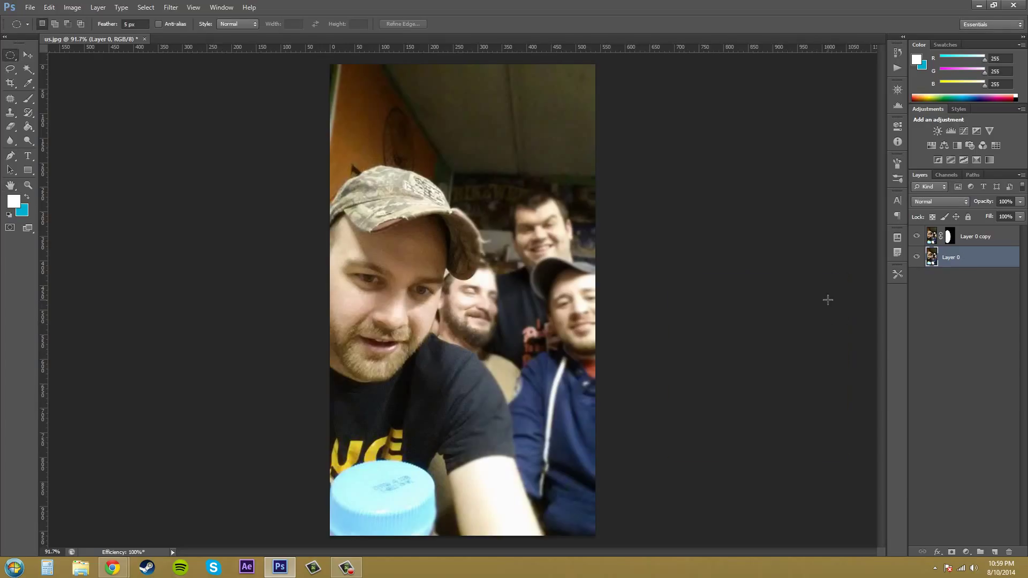
left_click(917, 236)
left_click(917, 236)
left_click(917, 258)
left_click(917, 258)
left_click(917, 258)
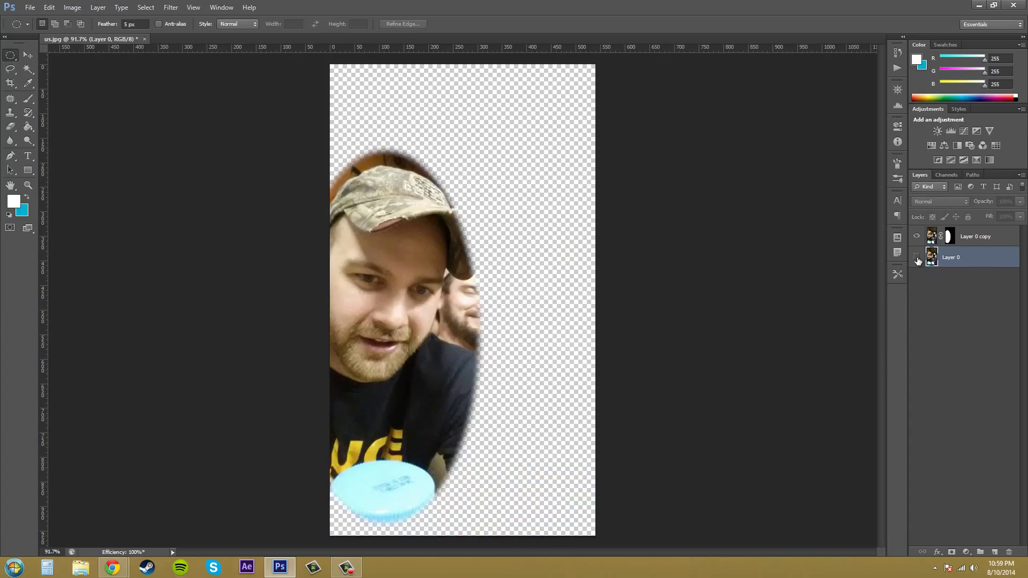
left_click(918, 258)
left_click(917, 257)
left_click(918, 255)
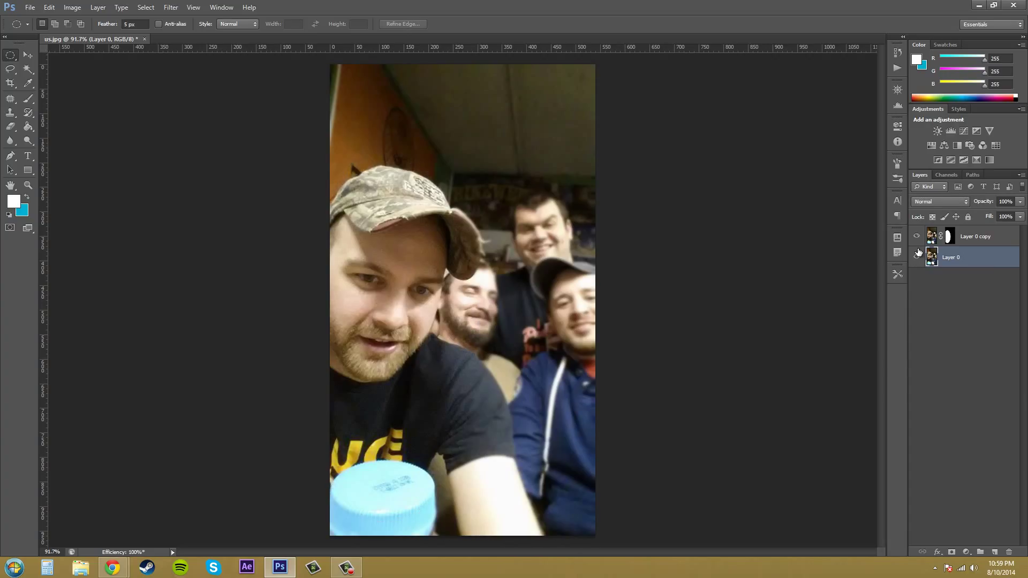
left_click(917, 237)
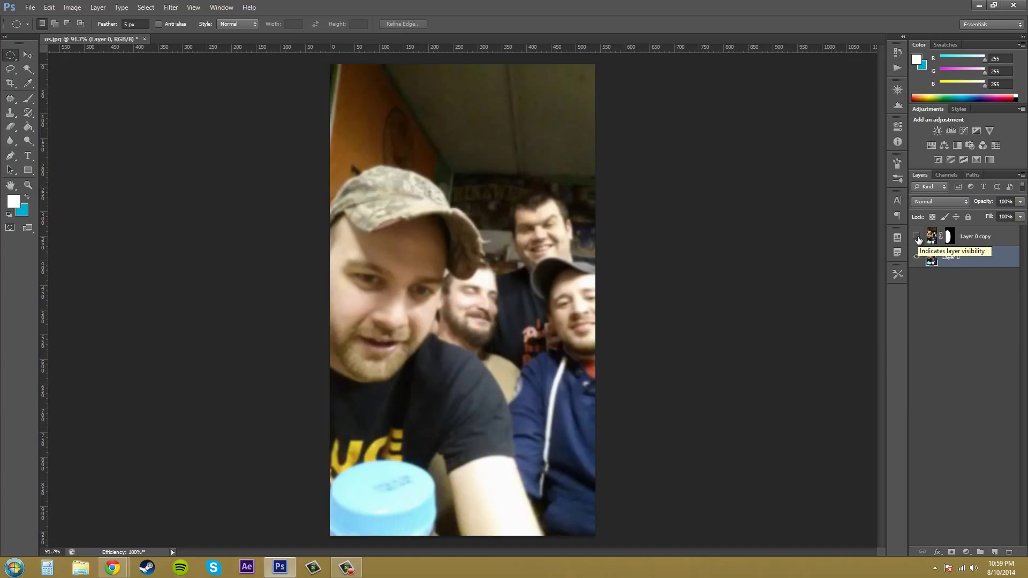
left_click(918, 237)
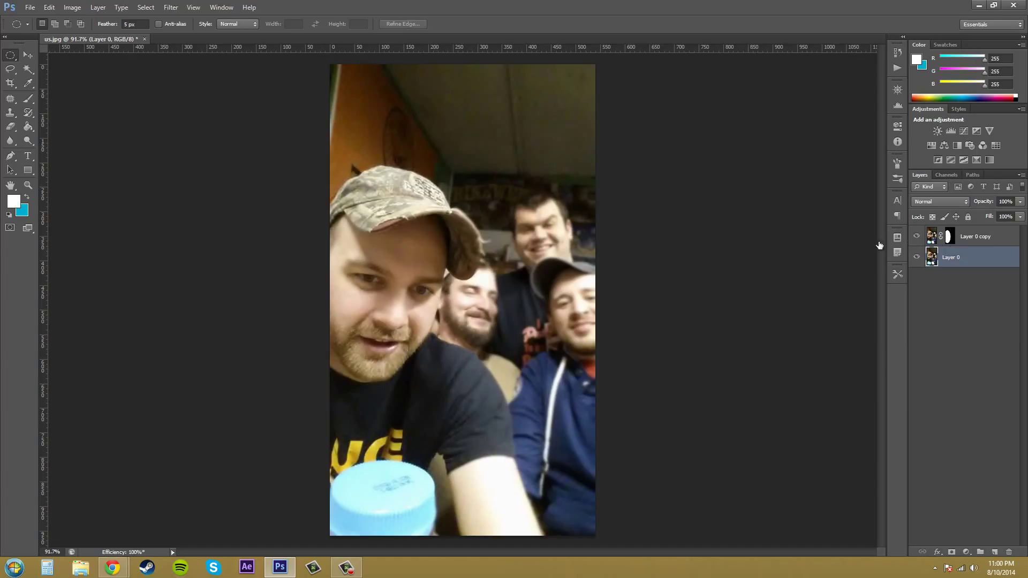